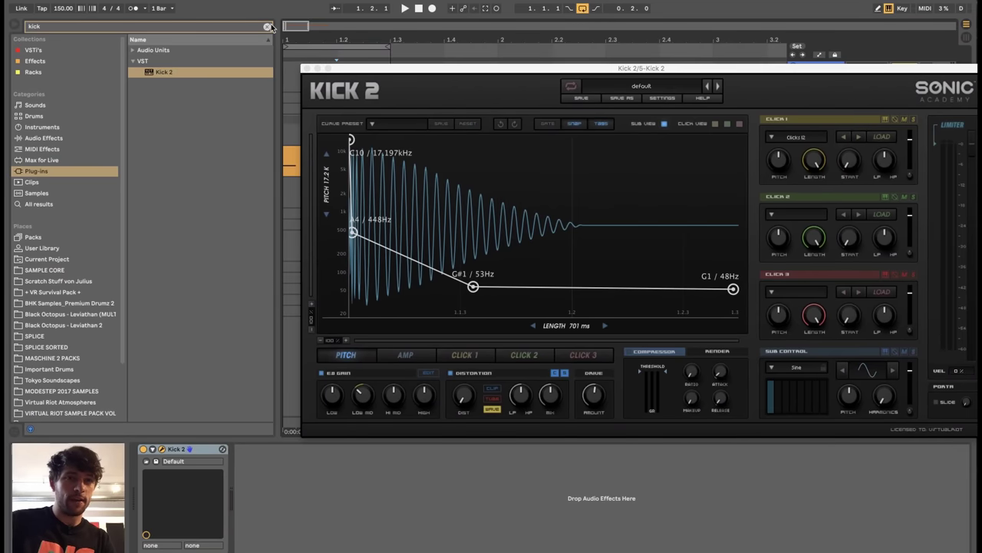
# - Clear the search and expand the Kick 2 Kicks 4 folder in Important Drums
pyautogui.press('Escape')
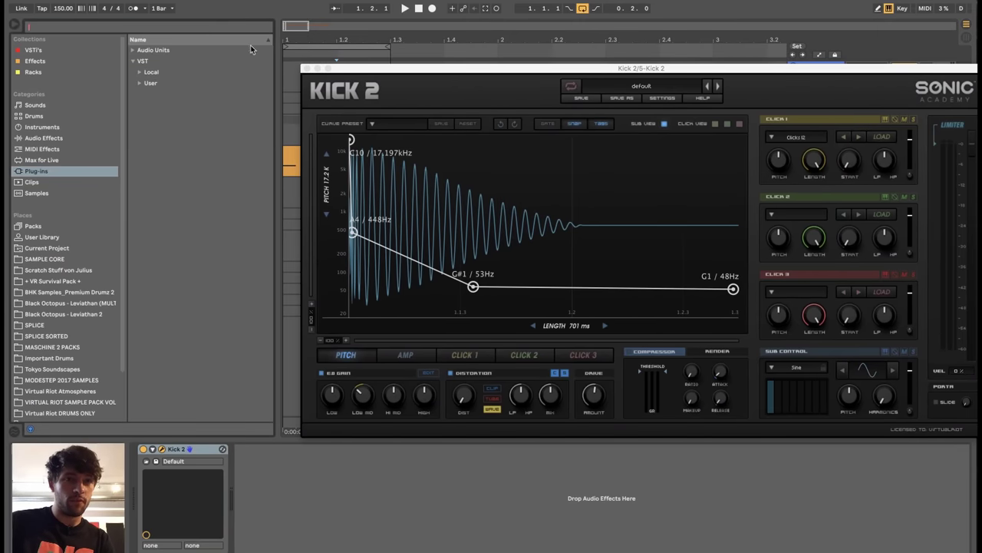
pyautogui.click(46, 335)
pyautogui.click(134, 62)
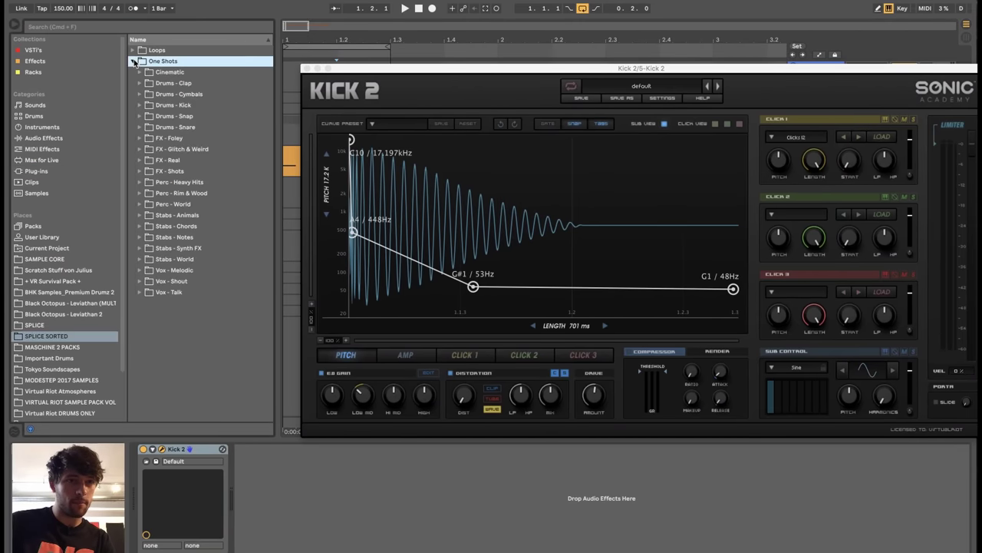
pyautogui.click(48, 358)
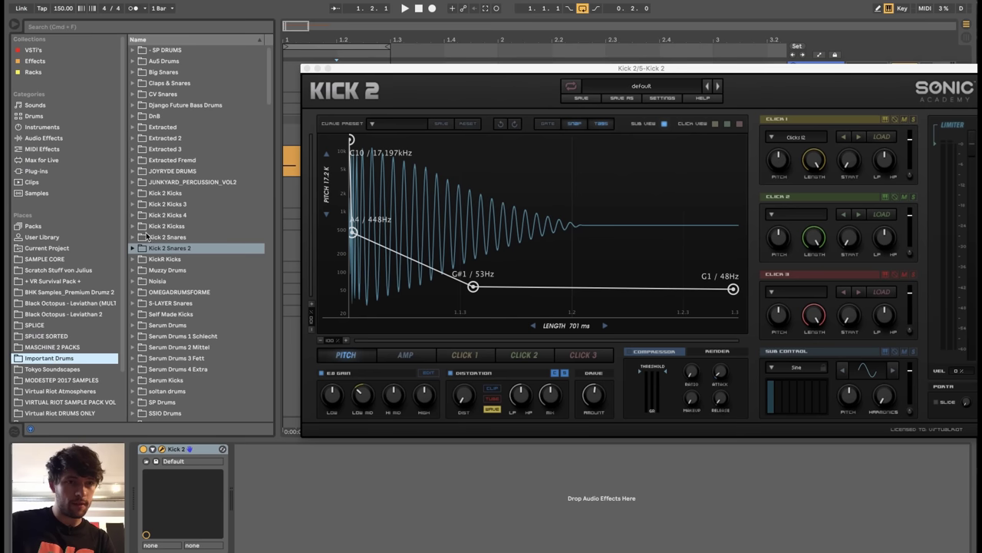
pyautogui.click(140, 237)
pyautogui.click(138, 227)
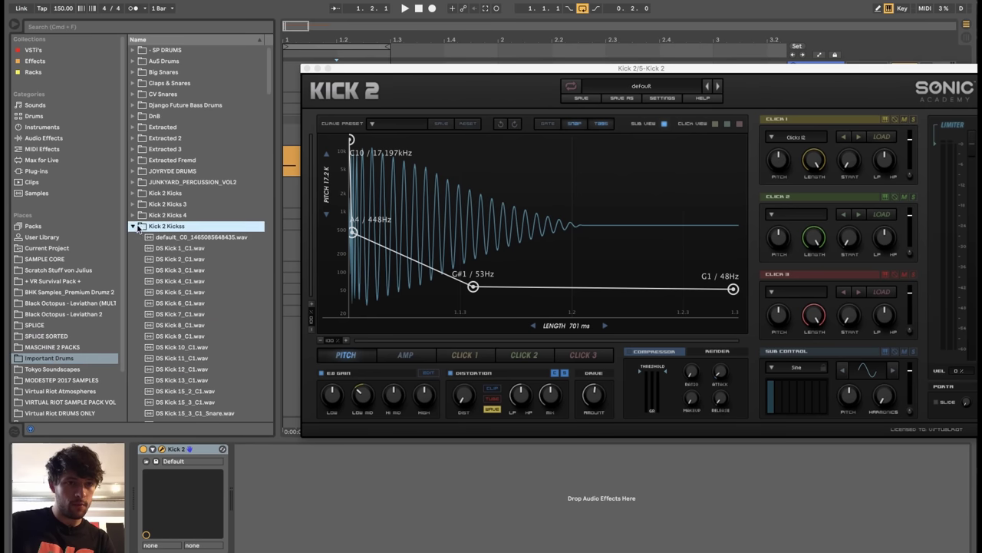
pyautogui.click(137, 216)
pyautogui.click(182, 301)
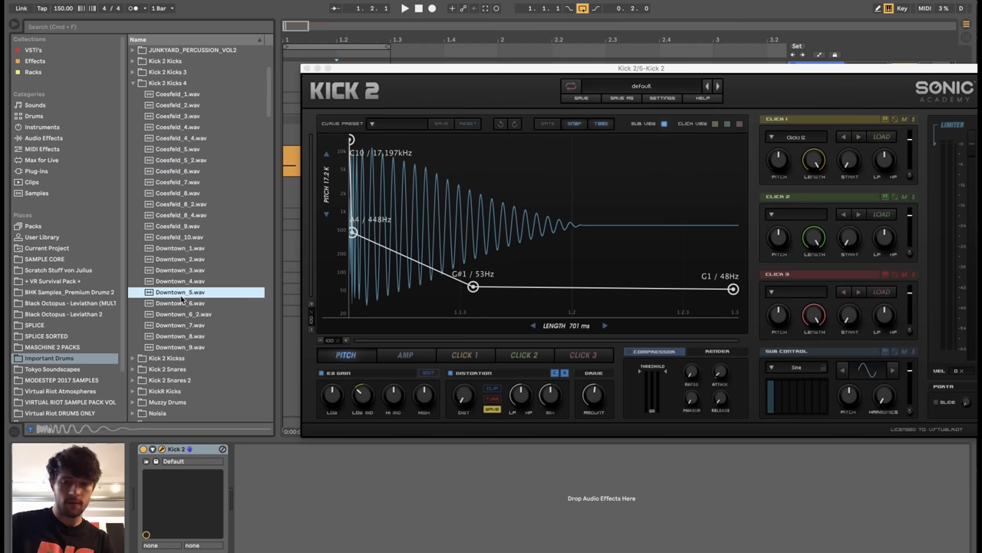
# - Audition the Kick 2 Kicks 4 samples, including the Downtown and Coesfeld kicks
pyautogui.press('Down')
pyautogui.press('Down')
pyautogui.click(174, 248)
pyautogui.click(174, 204)
pyautogui.press('Up')
pyautogui.press('Left')
pyautogui.press('Left')
# - Expand Kick 2 Snares 2 and preview the DT_Snare samples, including DT_Snare_28
pyautogui.press('Down')
pyautogui.press('Down')
pyautogui.press('Down')
pyautogui.press('Right')
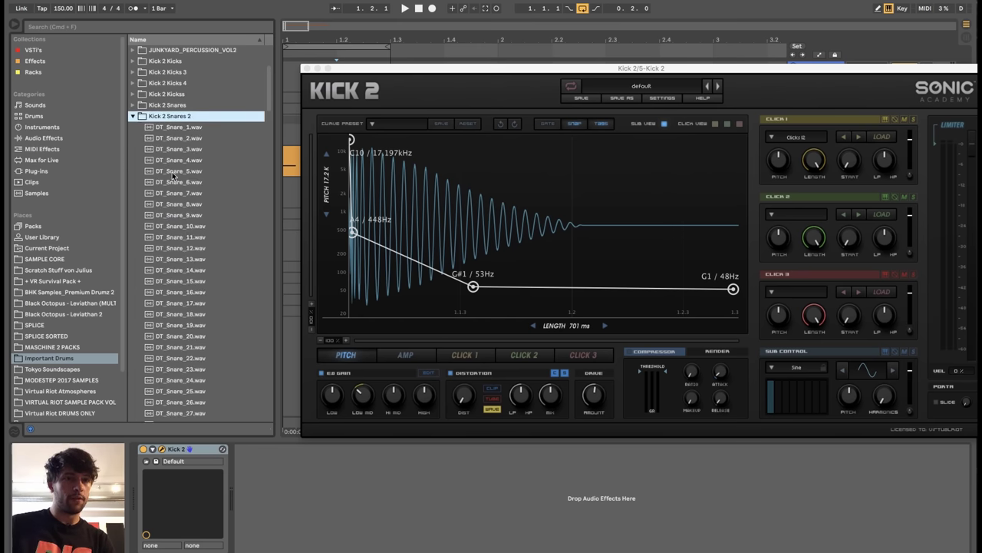
pyautogui.click(182, 297)
pyautogui.click(175, 215)
pyautogui.press('Down')
pyautogui.click(183, 359)
pyautogui.press('Down')
pyautogui.press('Down')
pyautogui.click(179, 149)
pyautogui.press('Up')
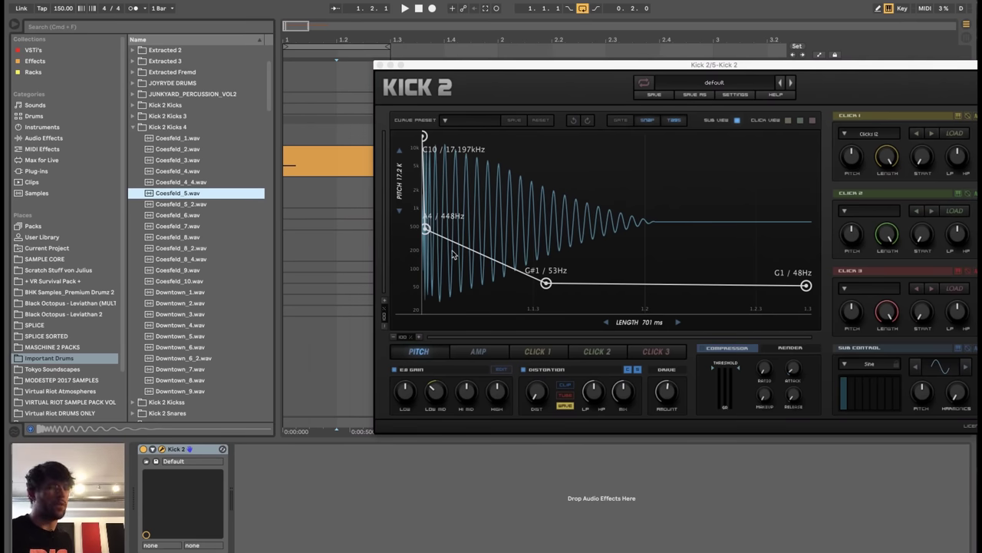
# - Lower the pitch envelope to 370Hz→58Hz, then make the amp envelope hold 1.00 and plunge to 0.00
pyautogui.moveTo(427, 233)
pyautogui.mouseDown()
pyautogui.moveTo(429, 281)
pyautogui.moveTo(430, 241)
pyautogui.moveTo(444, 269)
pyautogui.moveTo(432, 271)
pyautogui.moveTo(427, 233)
pyautogui.mouseUp()
pyautogui.moveTo(545, 283); pyautogui.dragTo(595, 281)
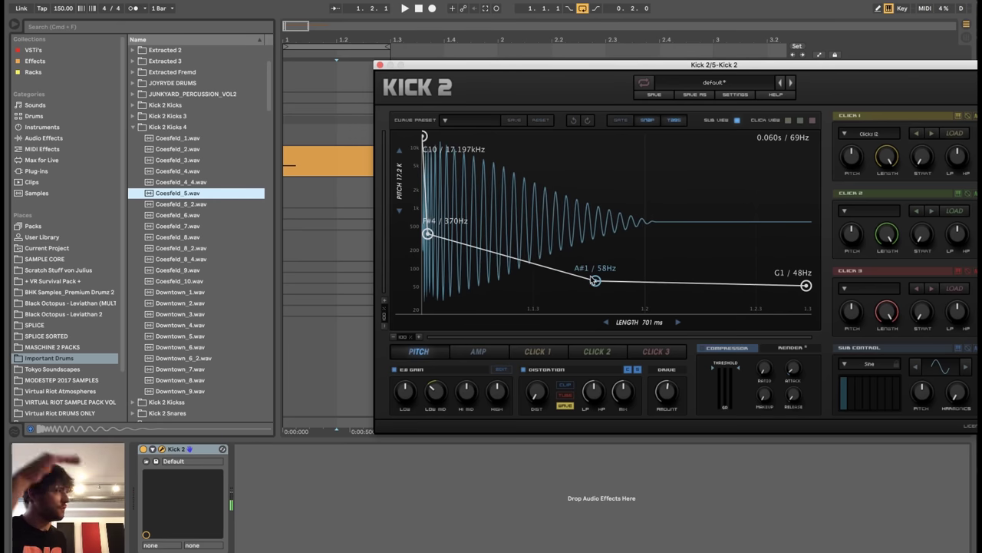
pyautogui.click(479, 354)
pyautogui.moveTo(454, 136); pyautogui.dragTo(423, 137)
pyautogui.moveTo(496, 155); pyautogui.dragTo(485, 73)
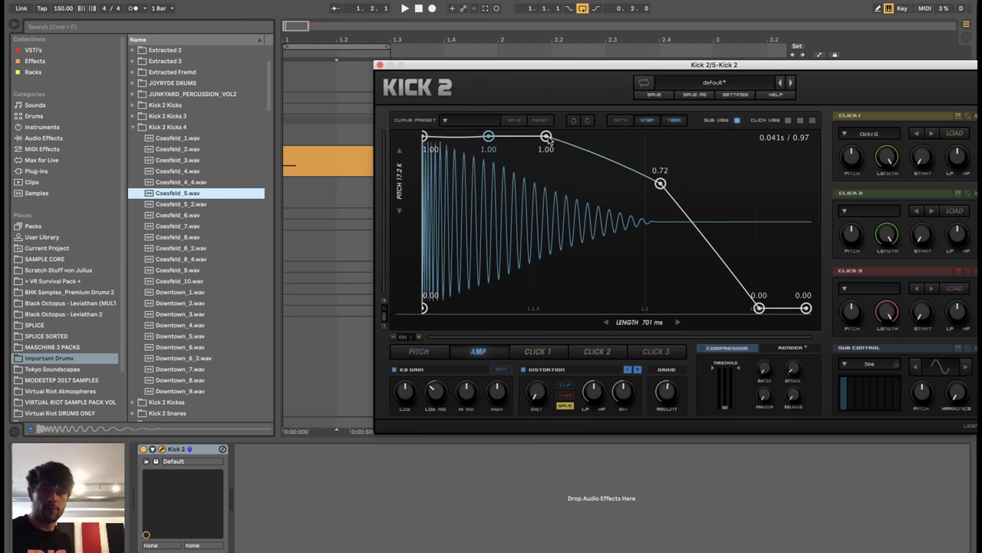
pyautogui.moveTo(558, 143); pyautogui.dragTo(578, 129)
pyautogui.moveTo(662, 182); pyautogui.dragTo(642, 308)
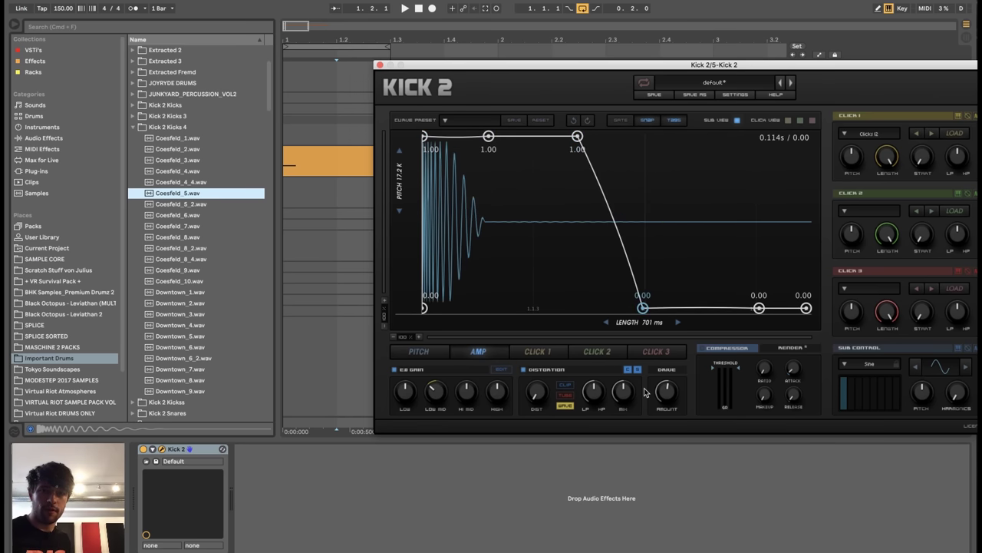
pyautogui.moveTo(579, 142); pyautogui.dragTo(632, 137)
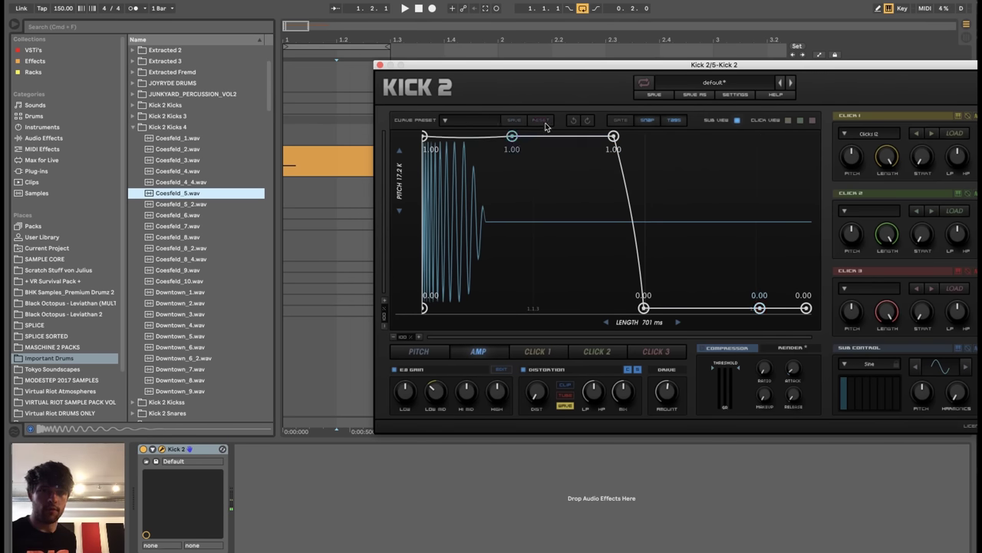
# - Curve the pitch envelope from G4 / 392Hz down to F1 / 44Hz, then up to G1 / 48Hz
pyautogui.click(418, 351)
pyautogui.moveTo(704, 280); pyautogui.dragTo(570, 298)
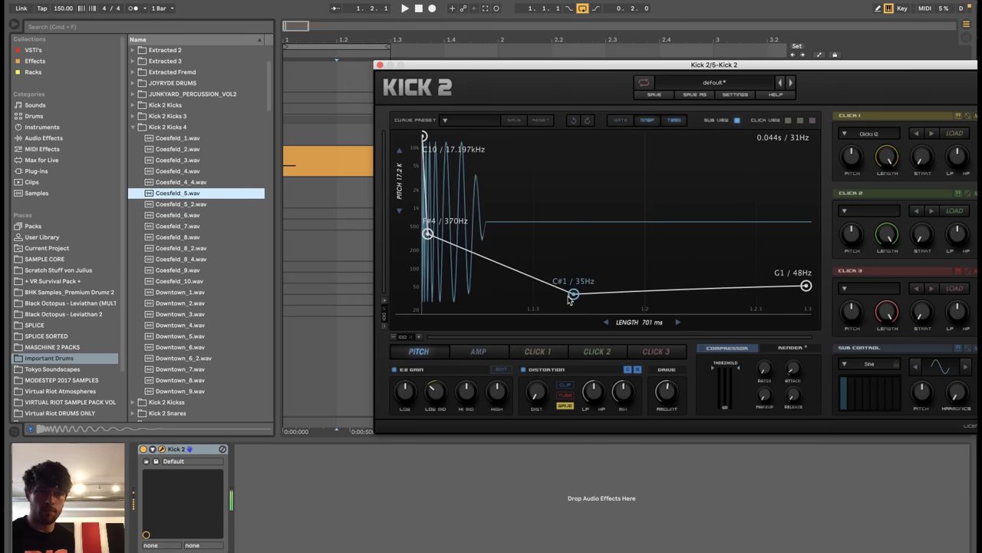
pyautogui.moveTo(569, 299); pyautogui.dragTo(563, 281)
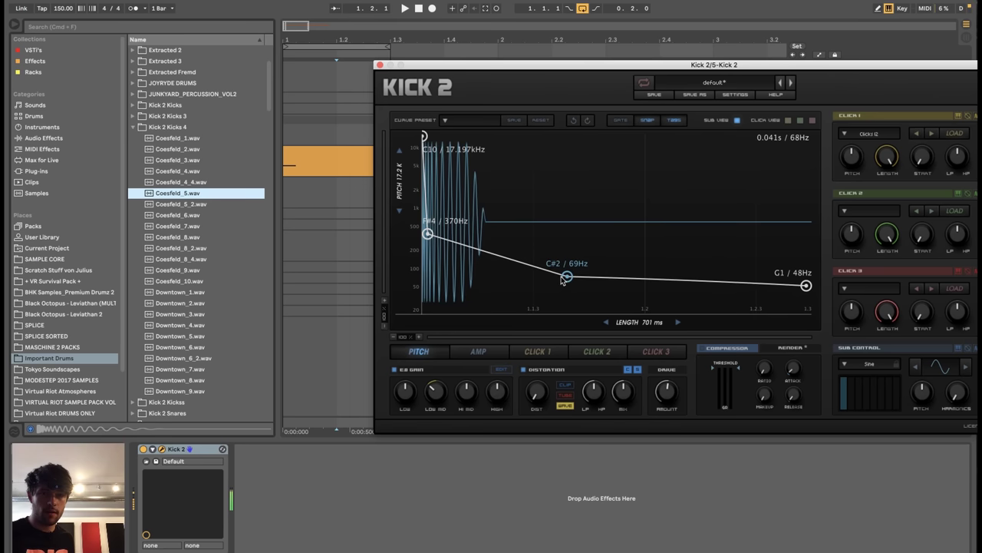
pyautogui.moveTo(529, 285); pyautogui.dragTo(568, 281)
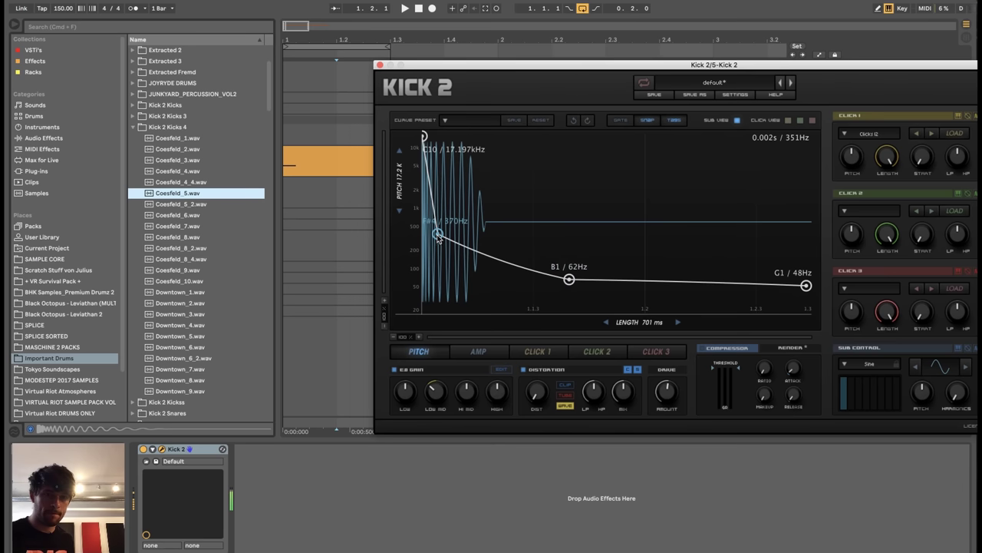
pyautogui.moveTo(430, 238)
pyautogui.mouseDown()
pyautogui.moveTo(430, 229)
pyautogui.moveTo(430, 242)
pyautogui.mouseUp()
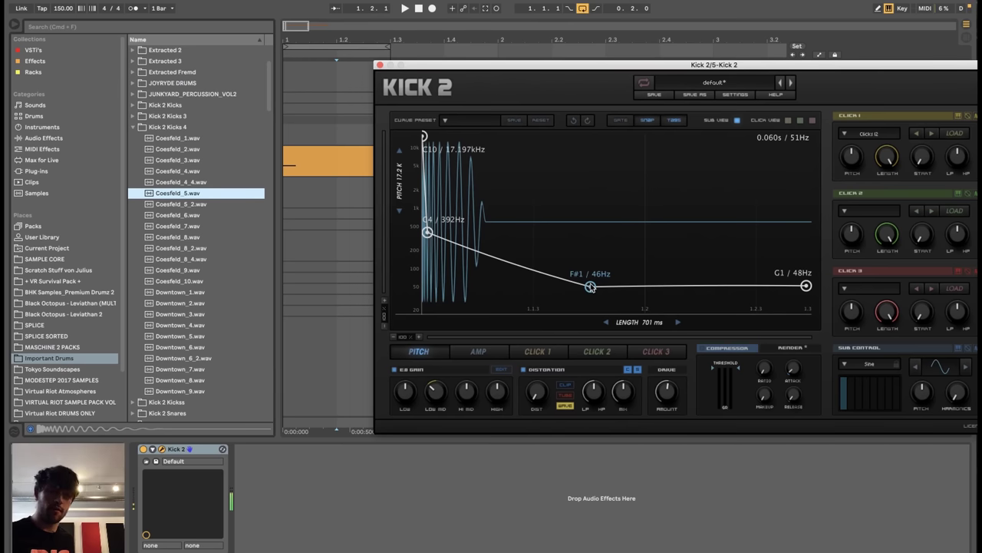
pyautogui.moveTo(593, 287); pyautogui.dragTo(605, 288)
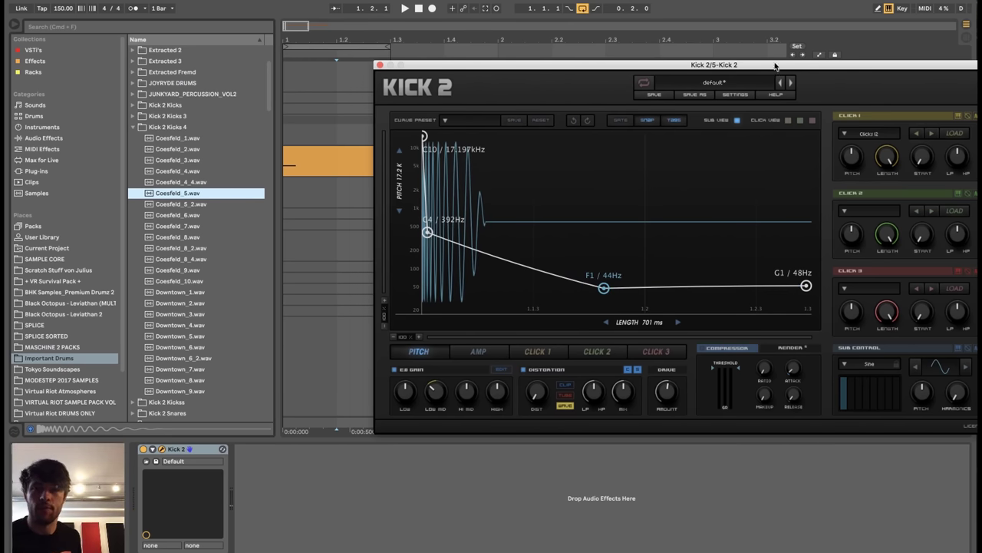
pyautogui.moveTo(775, 66); pyautogui.dragTo(538, 66)
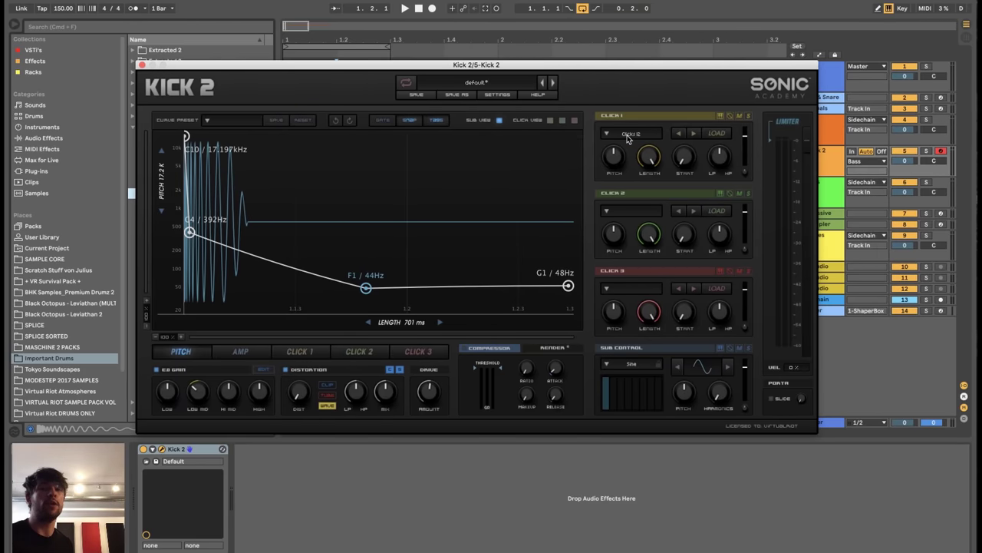
# - Load BHK_PD_Kick (1) from the USER BHK_Bassdrums category into Click 1
pyautogui.click(628, 135)
pyautogui.click(607, 122)
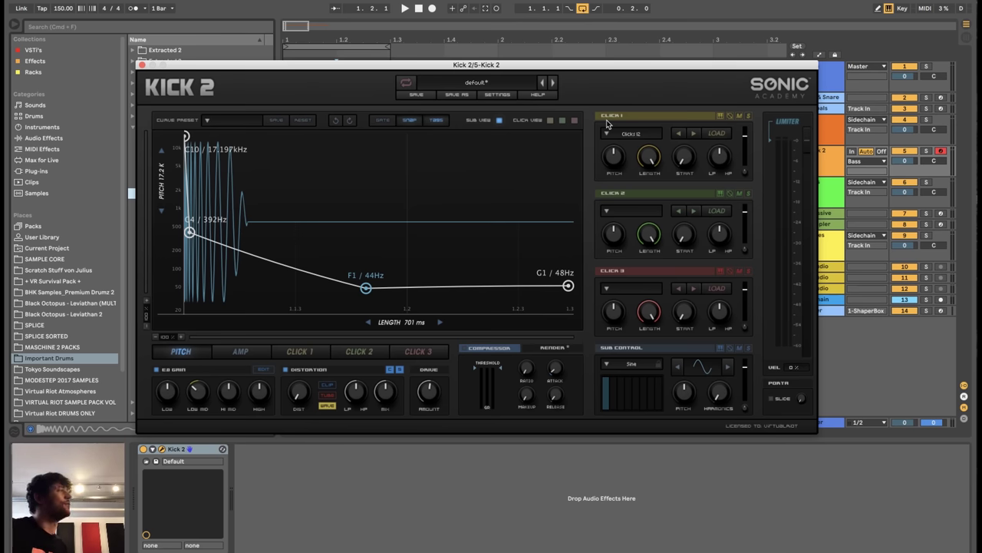
pyautogui.click(693, 133)
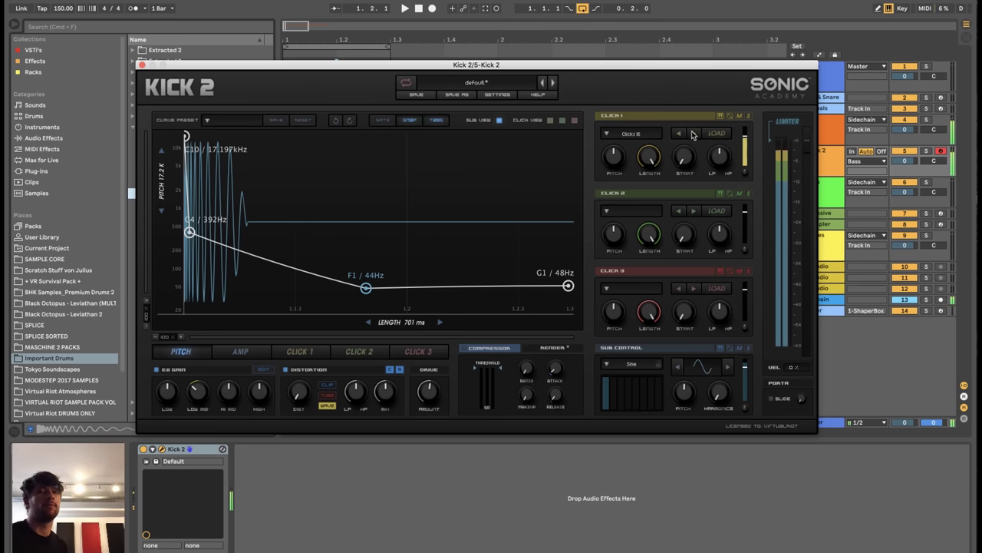
pyautogui.click(629, 133)
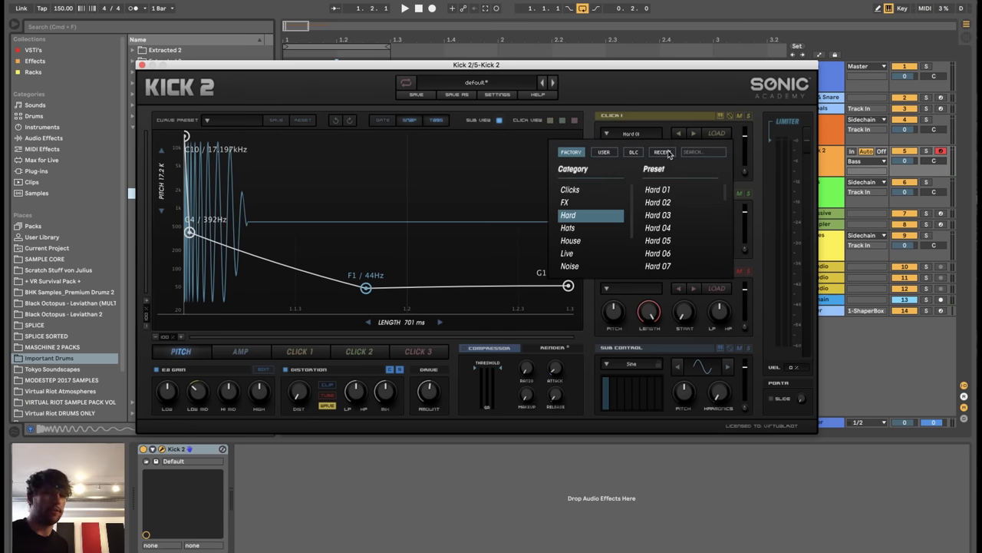
pyautogui.click(606, 152)
pyautogui.scroll(-6, 610, 217)
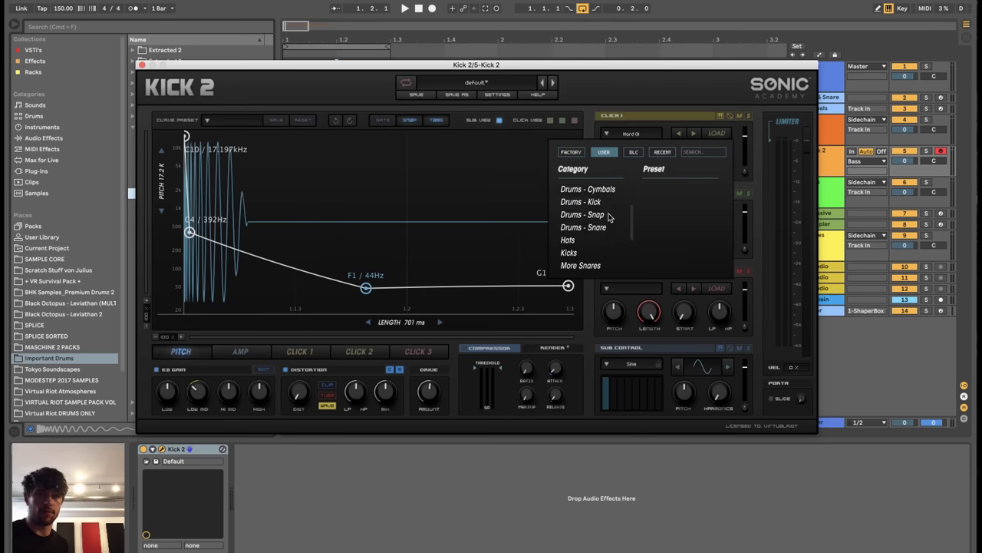
pyautogui.scroll(6, 576, 230)
pyautogui.click(589, 191)
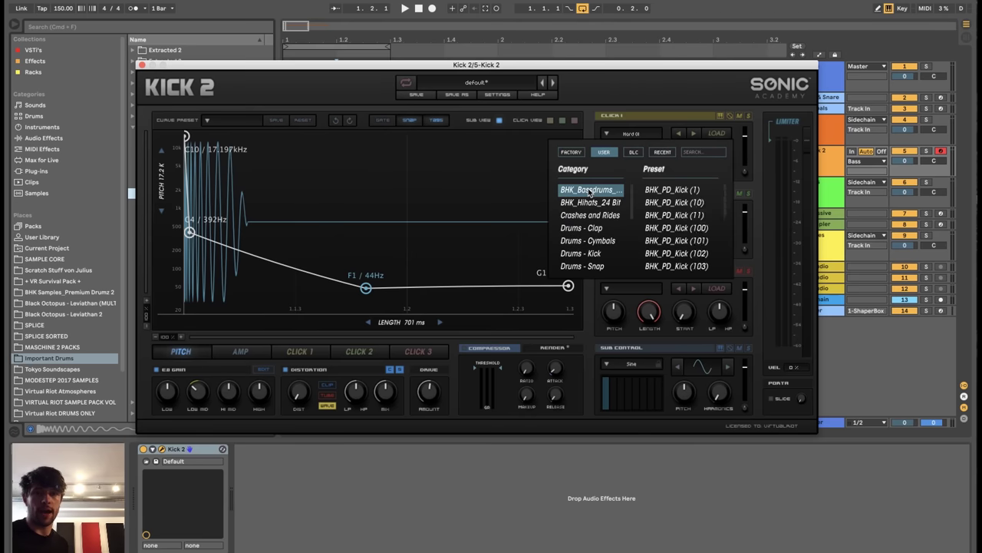
pyautogui.doubleClick(680, 189)
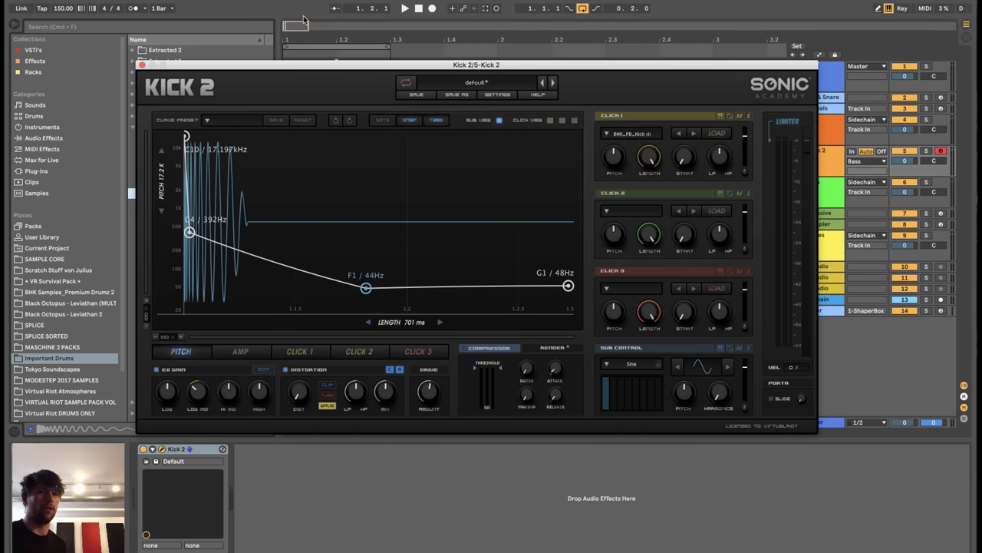
pyautogui.moveTo(302, 67); pyautogui.dragTo(432, 69)
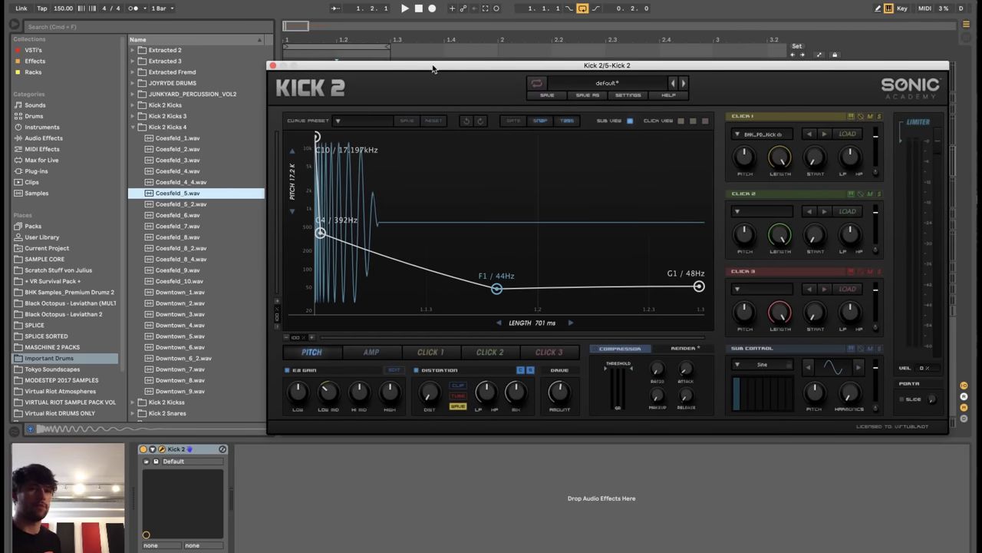
# - Expand BHK_ORIGINAL_WAV > BHK_Bassdrums_24 Bit in BHK Samples_Premium Drumz 2 and audition the BHK_PD_Kick samples
pyautogui.click(44, 259)
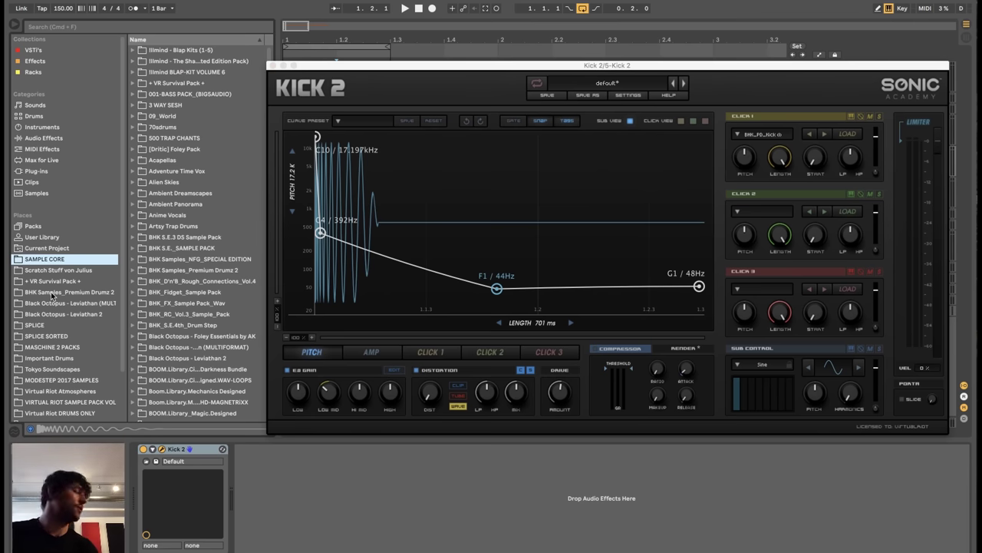
pyautogui.click(69, 299)
pyautogui.doubleClick(185, 52)
pyautogui.press('Down')
pyautogui.press('Right')
pyautogui.press('Down')
pyautogui.press('Down')
pyautogui.press('Down')
pyautogui.press('Down')
pyautogui.press('Down')
pyautogui.press('Down')
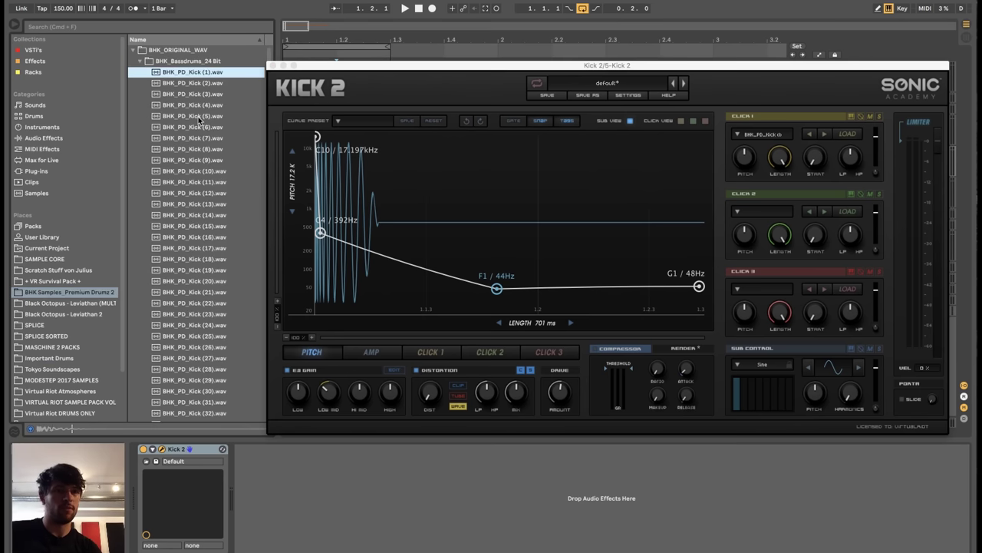
pyautogui.press('Down')
pyautogui.press('Down')
pyautogui.press('Down')
pyautogui.press('Down')
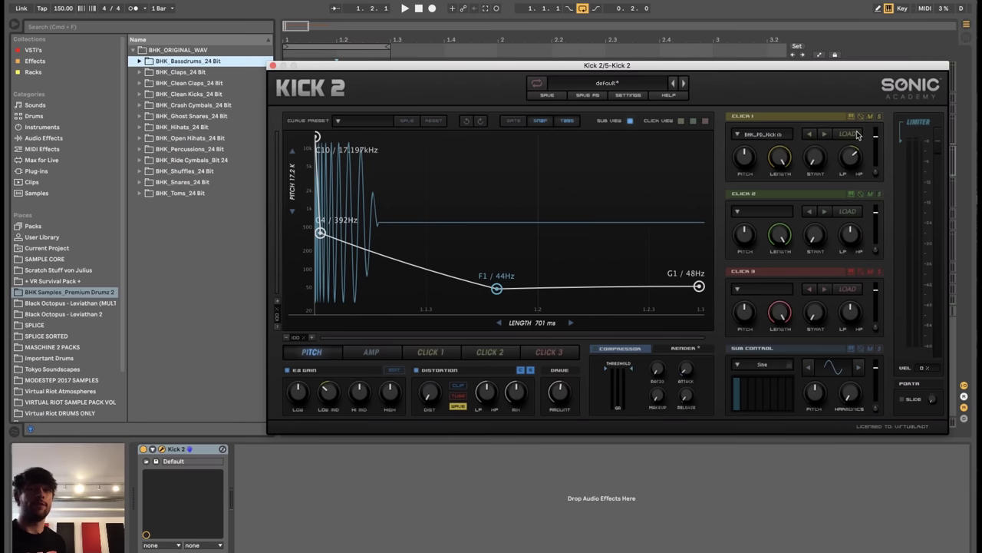
# - Step Click 1 forward through the BHK_PD_Kick samples to a different one
pyautogui.click(824, 135)
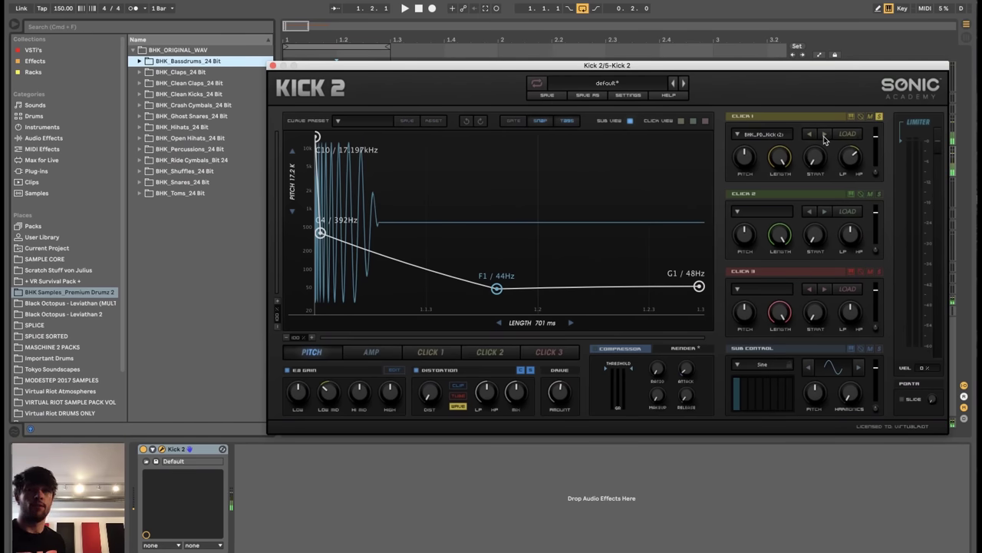
pyautogui.click(824, 135)
pyautogui.click(824, 135)
pyautogui.click(824, 135)
pyautogui.click(825, 135)
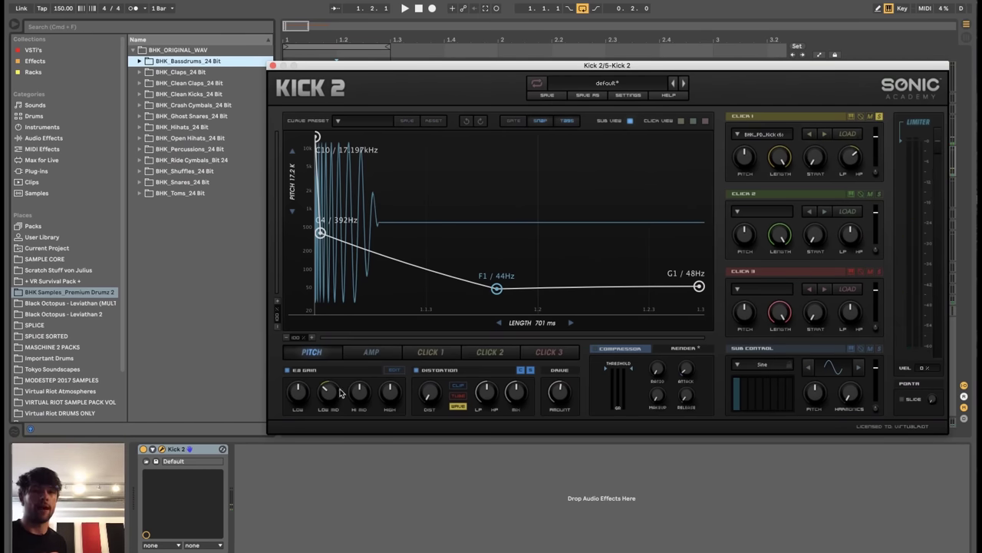
# - Shape Click 1's envelope to rise in a curve from 0 to a full-level peak
pyautogui.click(432, 352)
pyautogui.moveTo(395, 153); pyautogui.dragTo(535, 111)
pyautogui.moveTo(317, 138); pyautogui.dragTo(317, 307)
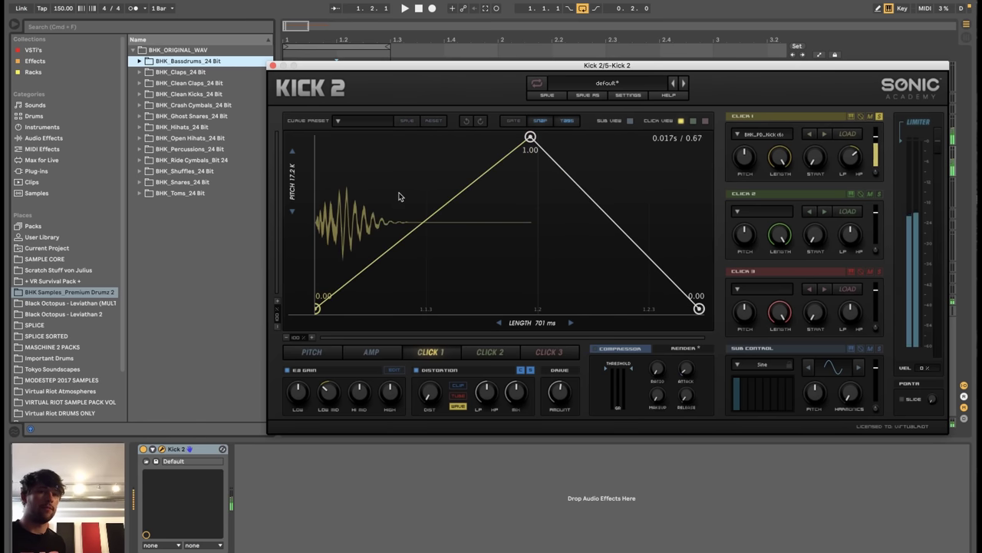
pyautogui.moveTo(461, 140); pyautogui.dragTo(455, 110)
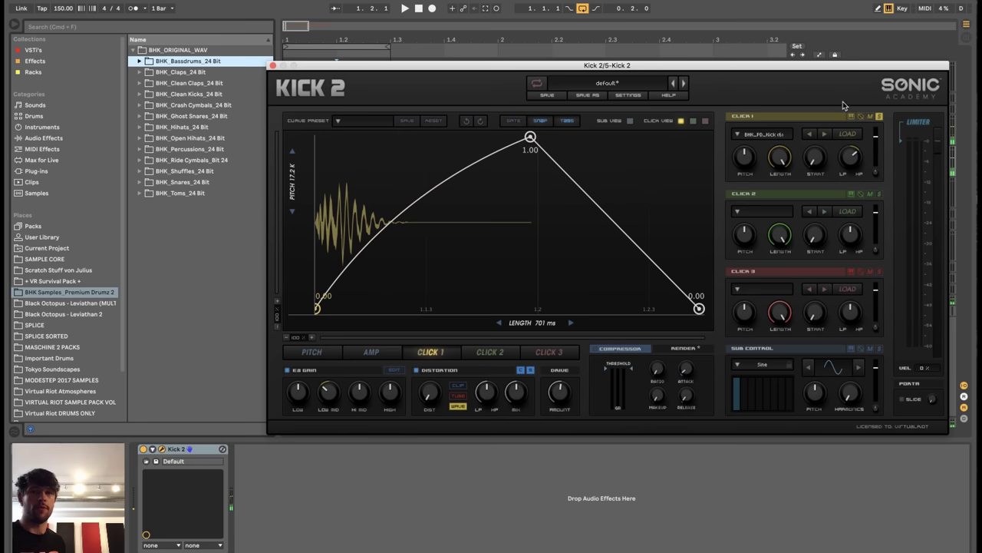
# - Step Click 1 through a few more kick samples to pick another
pyautogui.click(826, 135)
pyautogui.click(826, 135)
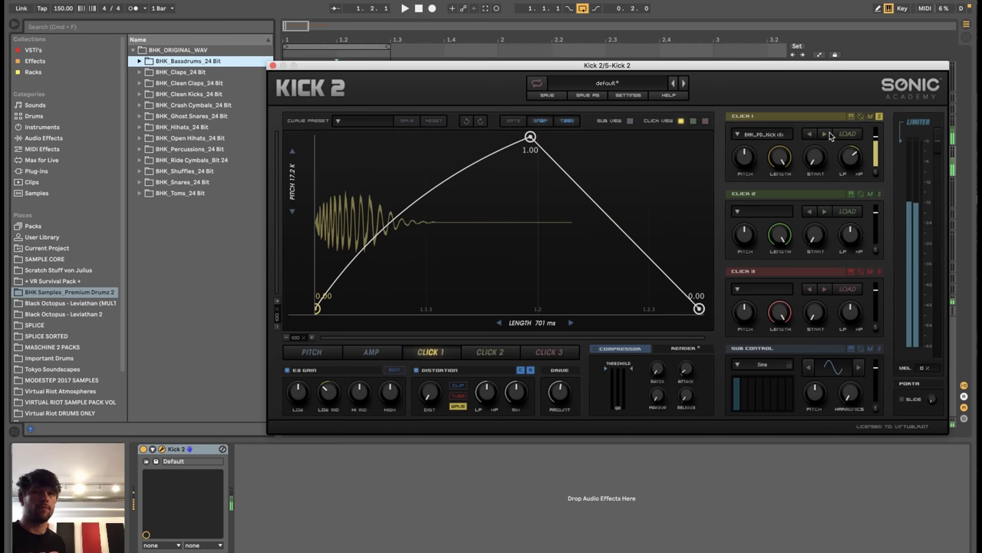
pyautogui.click(826, 136)
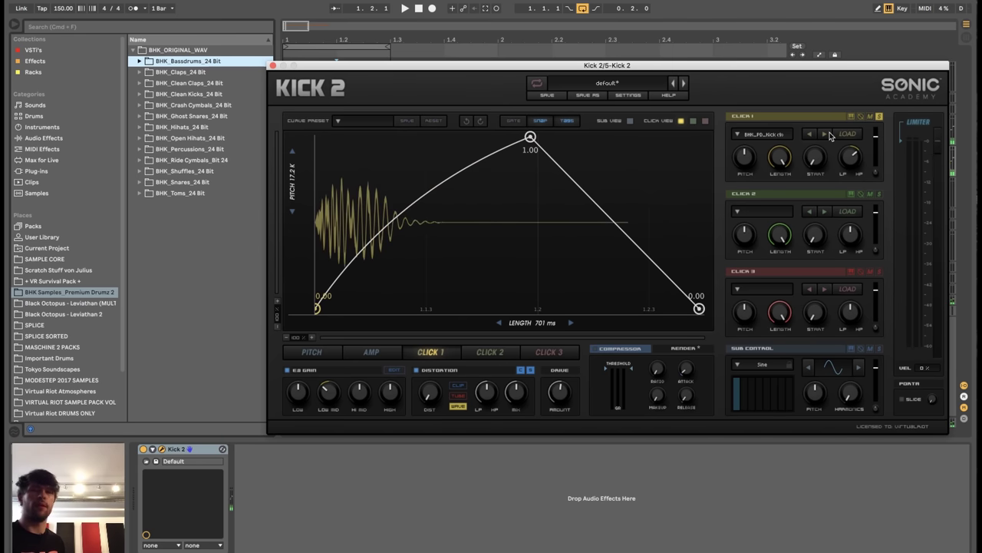
# - Raise Click 1's pitch to 4.00 and retune its low-pass filter to 0.73
pyautogui.moveTo(756, 158); pyautogui.dragTo(752, 137)
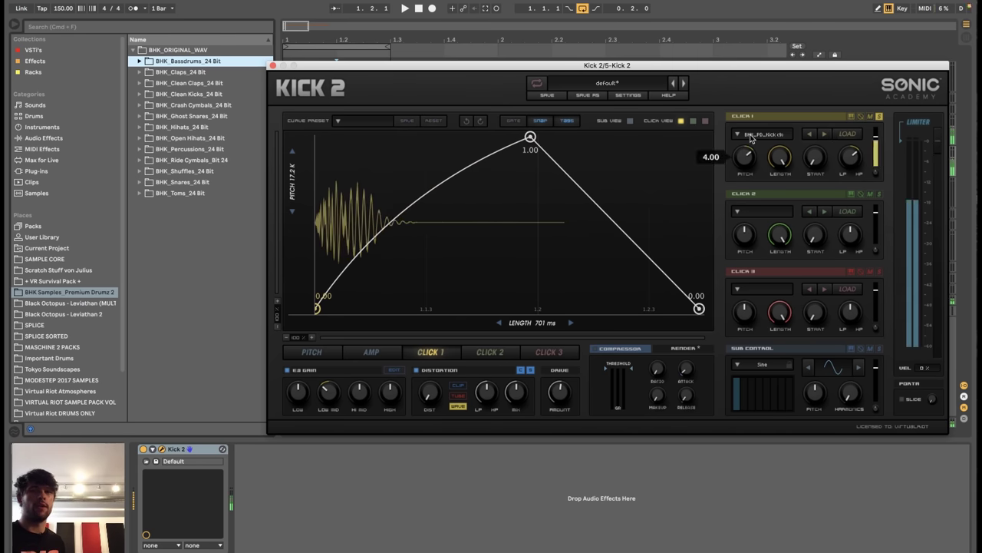
pyautogui.moveTo(851, 158); pyautogui.dragTo(857, 220)
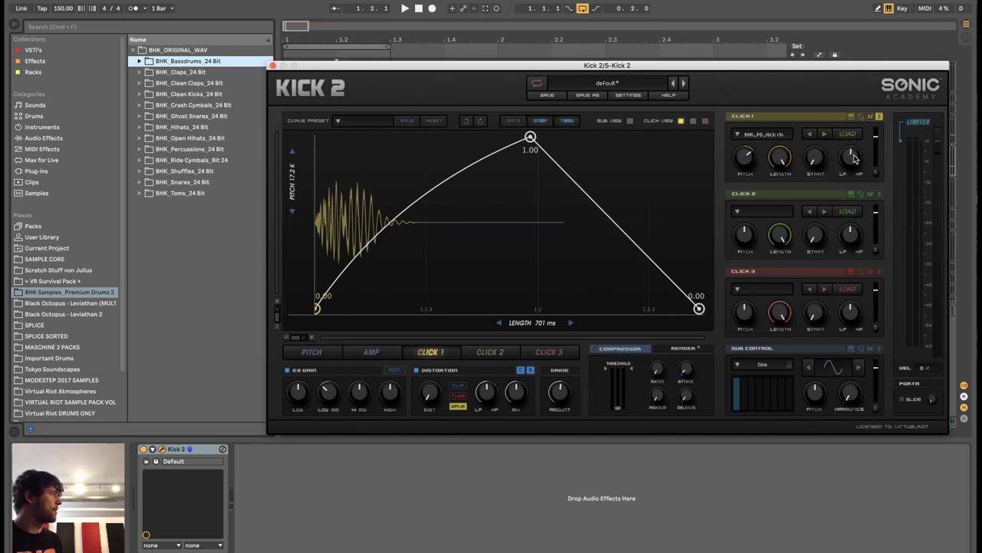
pyautogui.moveTo(856, 158); pyautogui.dragTo(855, 179)
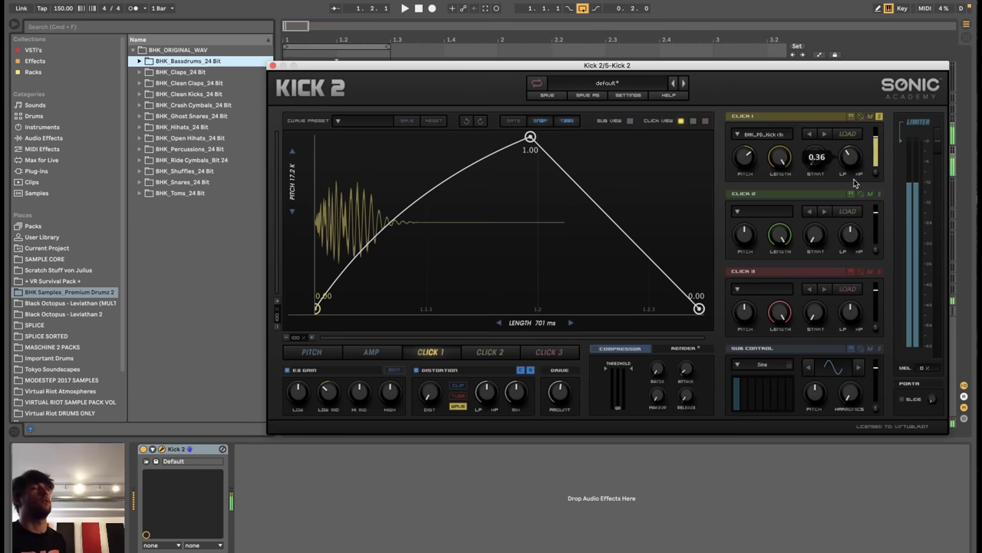
pyautogui.moveTo(856, 217); pyautogui.dragTo(848, 205)
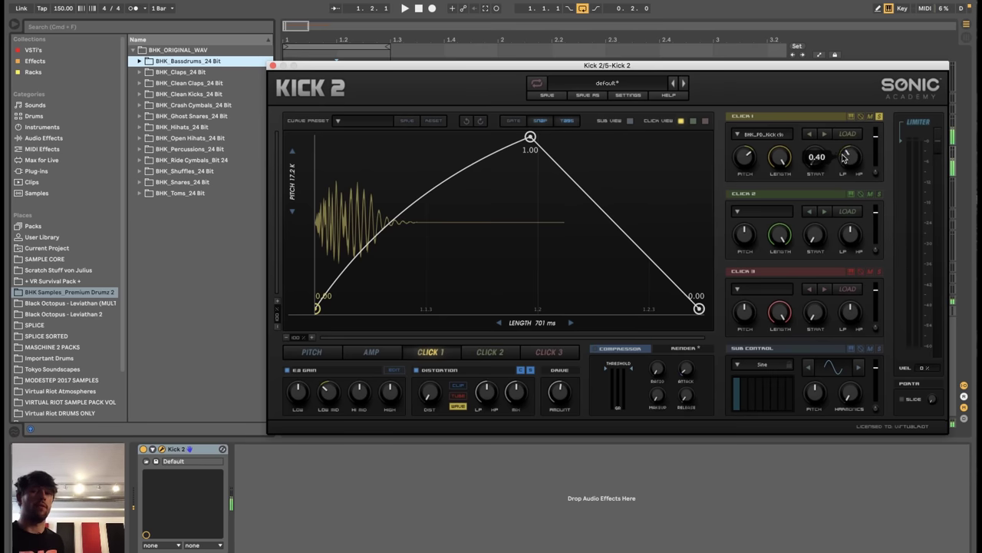
pyautogui.moveTo(845, 153); pyautogui.dragTo(845, 144)
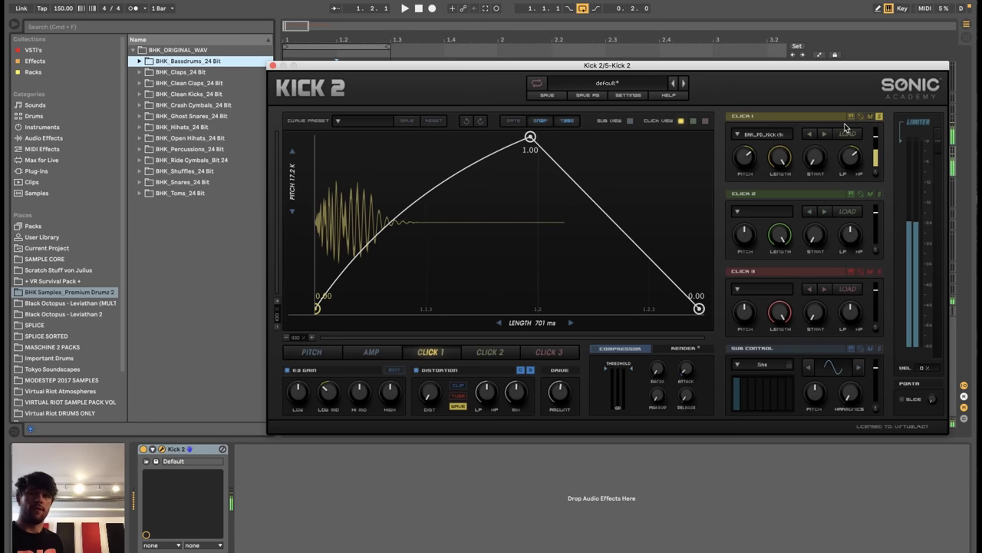
pyautogui.moveTo(852, 157); pyautogui.dragTo(851, 146)
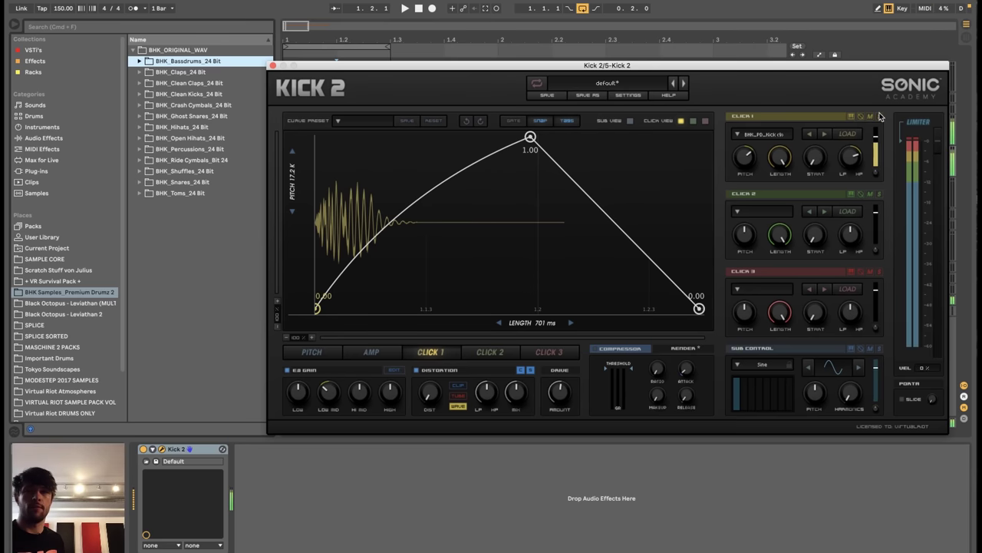
# - Set Click 1's level to 0.59 dB and load FXDDY_kick_707 from User Drums - Kick into Click 2
pyautogui.click(877, 138)
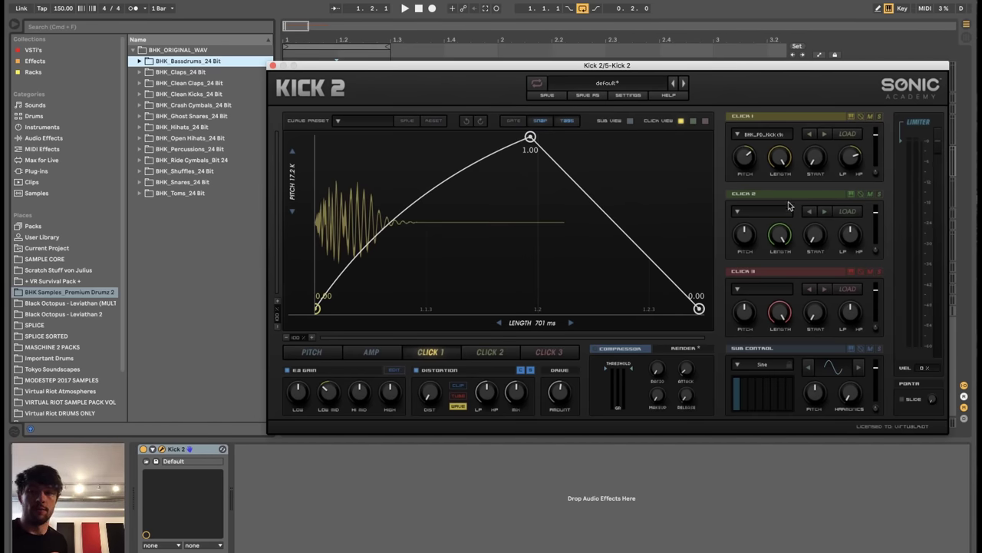
pyautogui.click(748, 211)
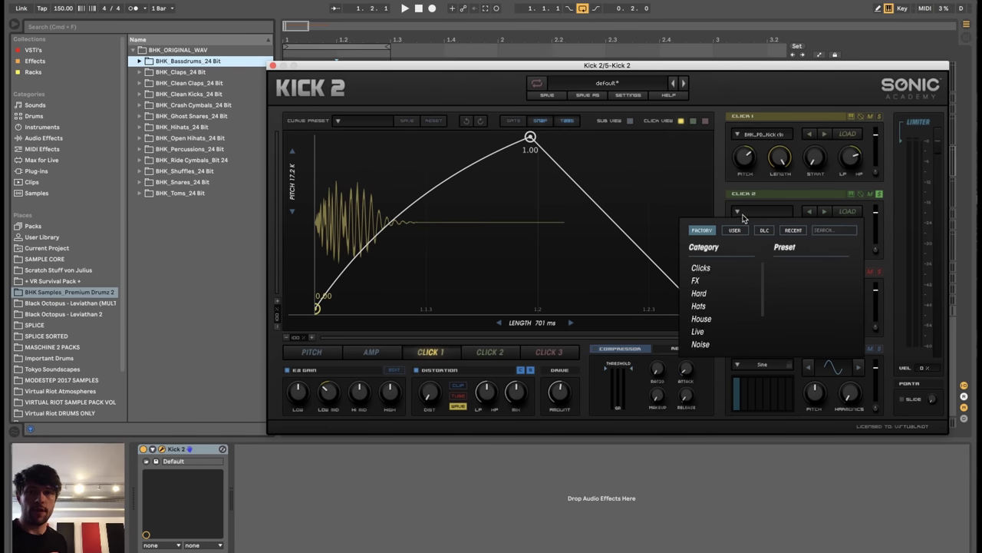
pyautogui.click(786, 230)
pyautogui.click(764, 230)
pyautogui.click(738, 230)
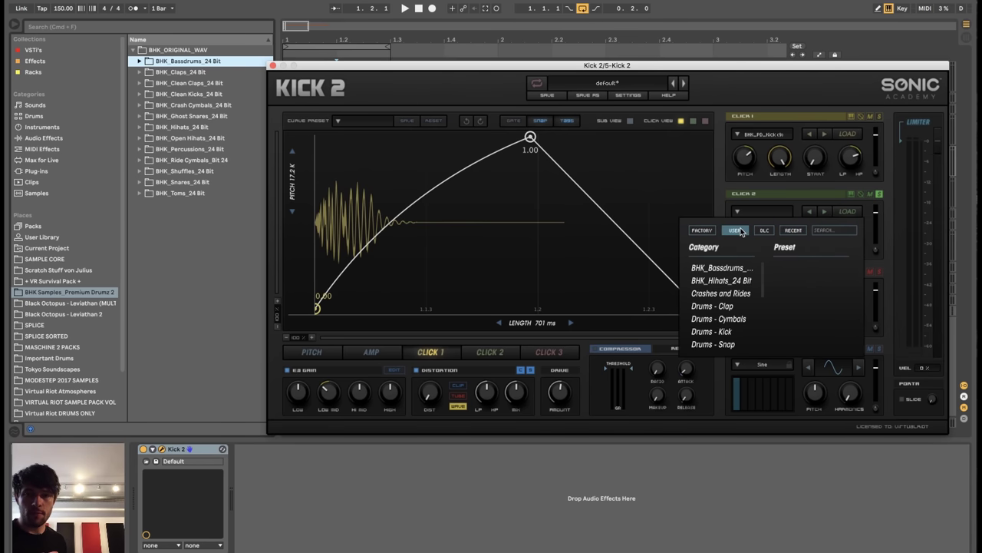
pyautogui.scroll(-1, 729, 328)
pyautogui.click(722, 328)
pyautogui.scroll(-2, 798, 313)
pyautogui.click(797, 313)
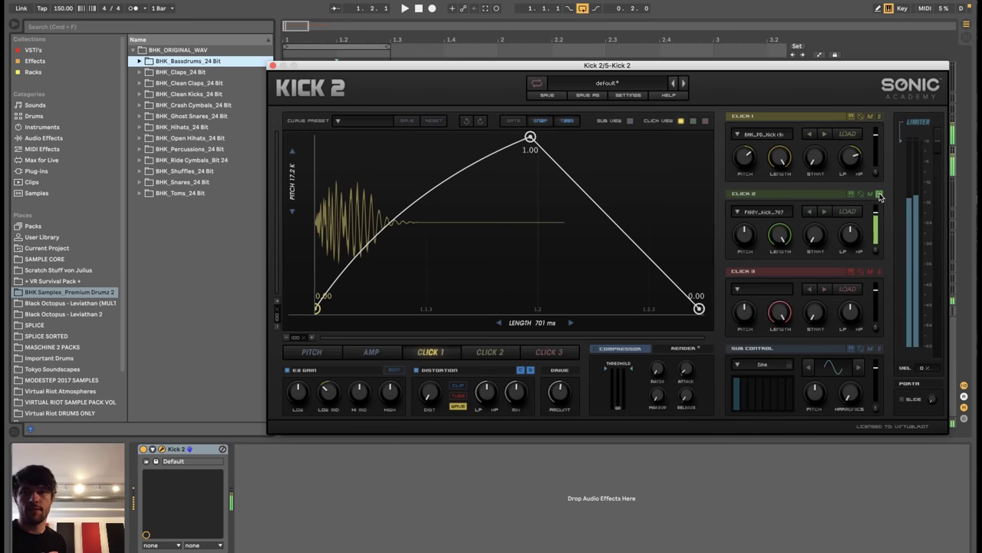
# - Make Click 2's envelope hold 1.00 briefly then drop sharply to 0.00, and switch to GET_kick_crank
pyautogui.click(506, 355)
pyautogui.click(413, 209)
pyautogui.moveTo(307, 228); pyautogui.dragTo(317, 136)
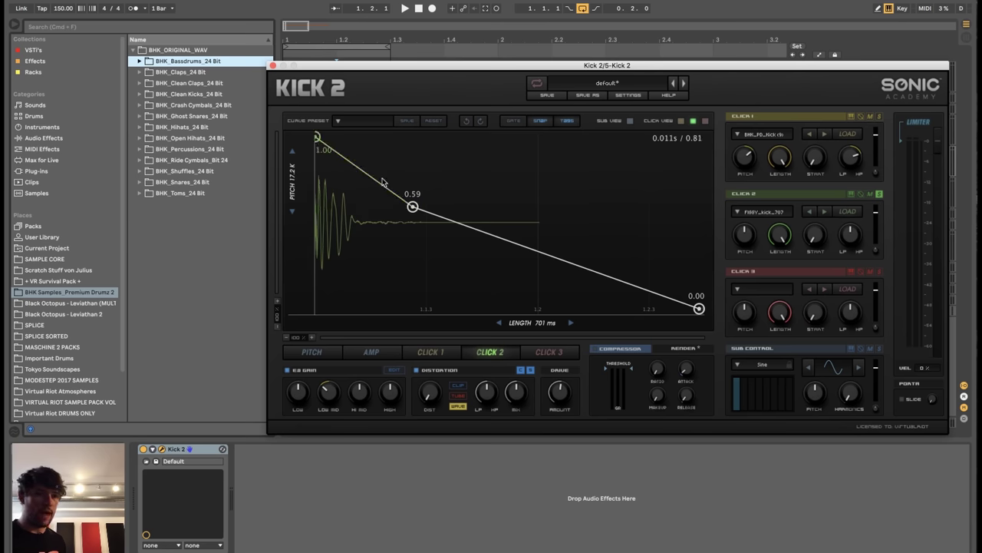
pyautogui.moveTo(412, 209); pyautogui.dragTo(401, 136)
pyautogui.click(529, 250)
pyautogui.moveTo(528, 250); pyautogui.dragTo(420, 308)
pyautogui.moveTo(401, 137); pyautogui.dragTo(352, 136)
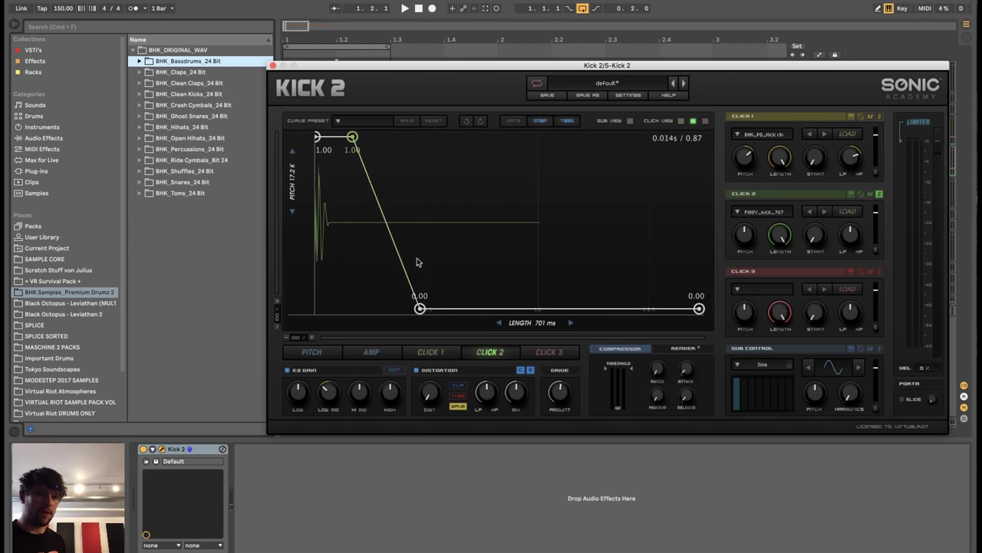
pyautogui.moveTo(420, 308); pyautogui.dragTo(378, 307)
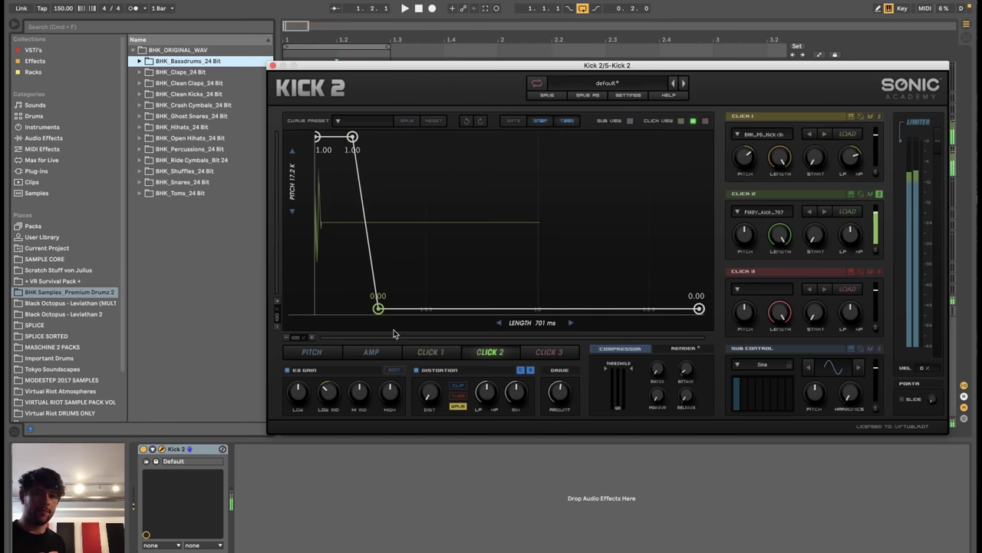
pyautogui.click(825, 213)
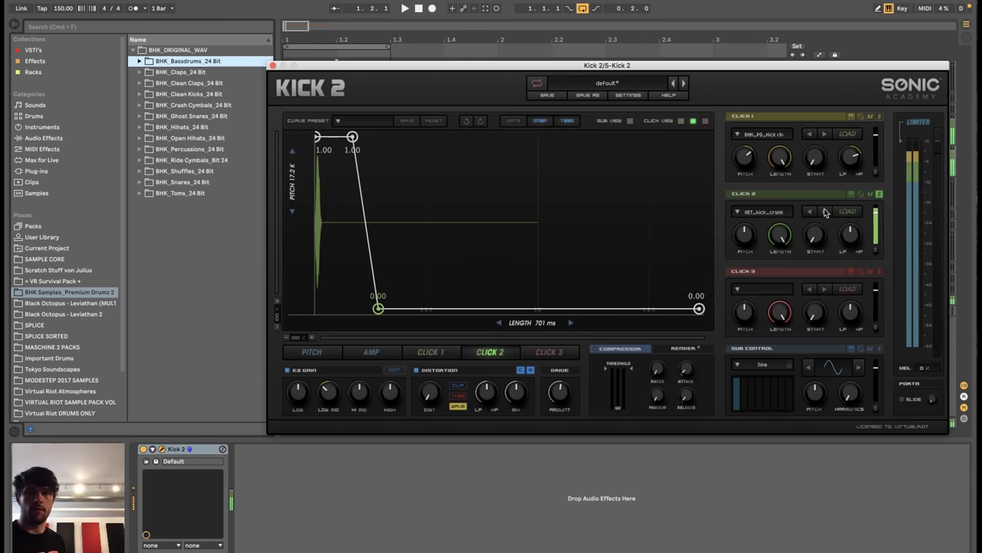
pyautogui.moveTo(379, 310); pyautogui.dragTo(400, 320)
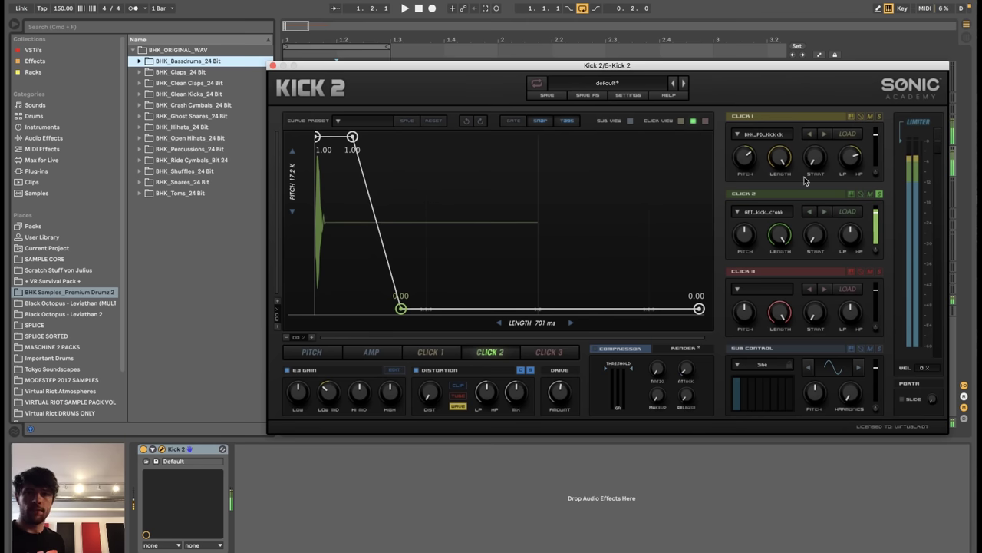
# - Play the layered kick, soloing and then unsoloing Click 1 to compare
pyautogui.press('a')
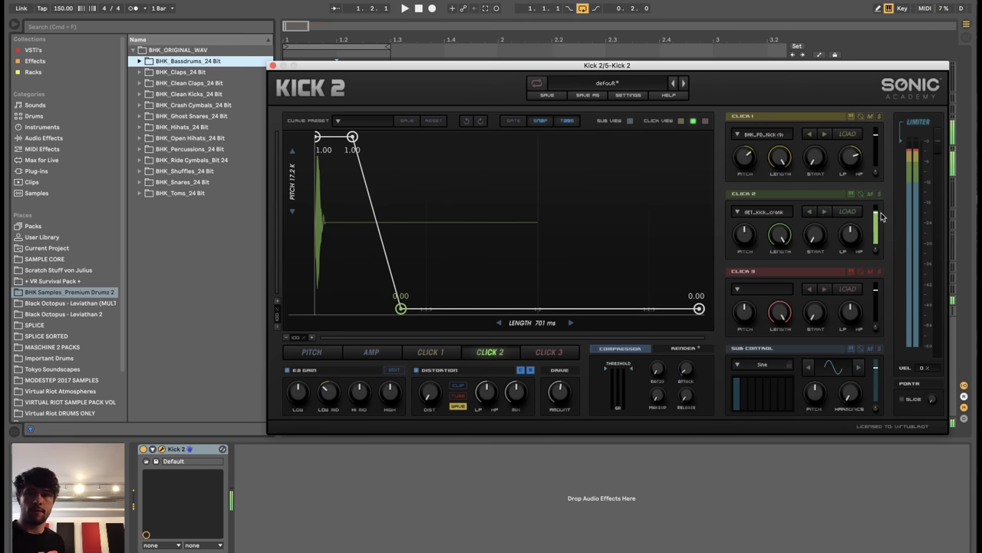
pyautogui.moveTo(879, 216)
pyautogui.moveTo(877, 139)
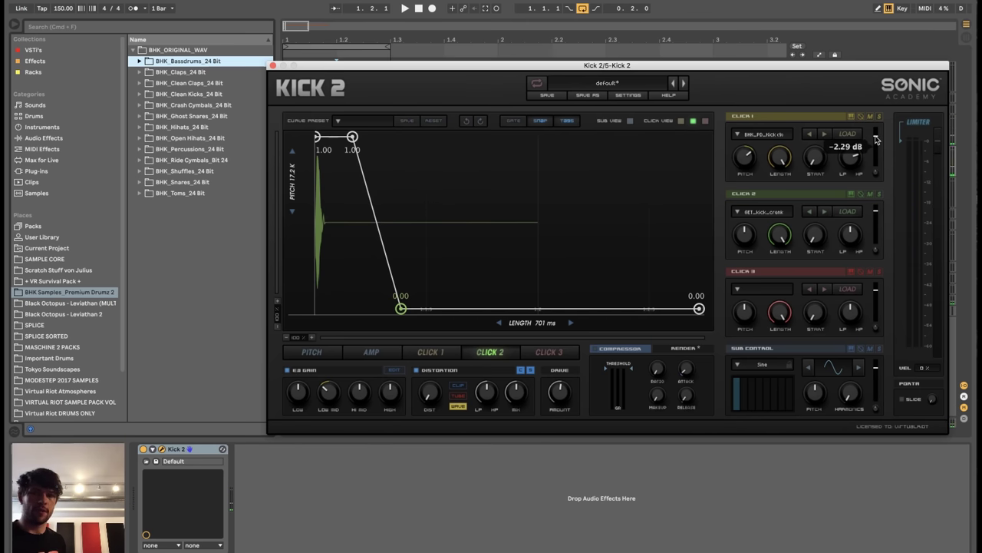
pyautogui.press('a')
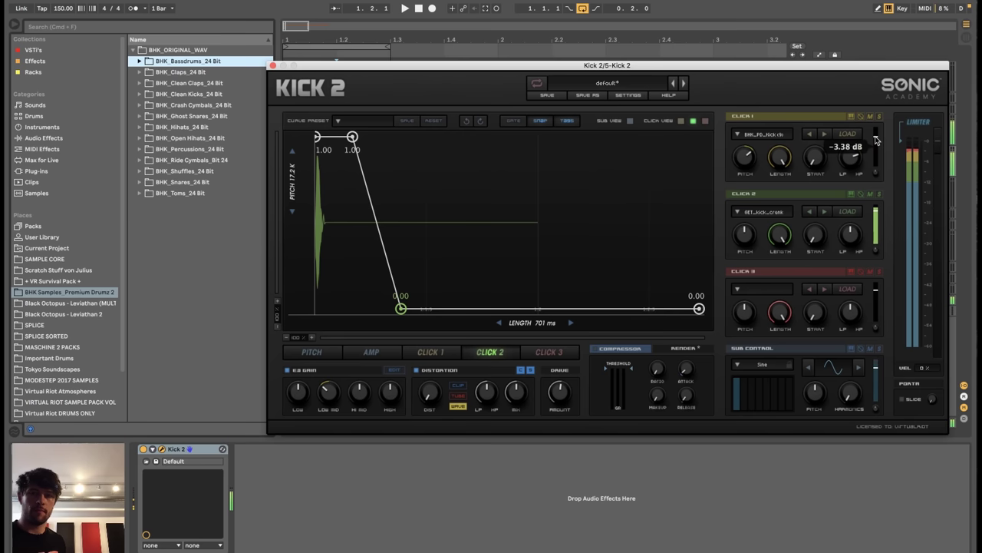
pyautogui.click(879, 117)
pyautogui.click(880, 117)
pyautogui.press('a')
# - Trim Click 2's level to about 3.94 dB, replaying the kick after each change
pyautogui.scroll(-1, 877, 214)
pyautogui.press('a')
pyautogui.scroll(-1, 853, 237)
pyautogui.press('a')
pyautogui.scroll(1, 741, 237)
pyautogui.press('a')
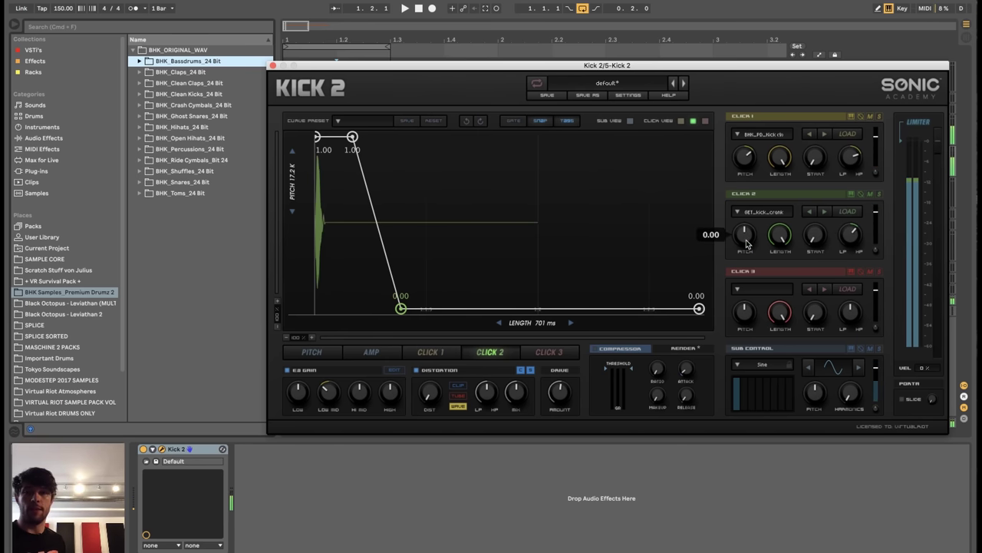
pyautogui.scroll(2, 749, 148)
pyautogui.press('a')
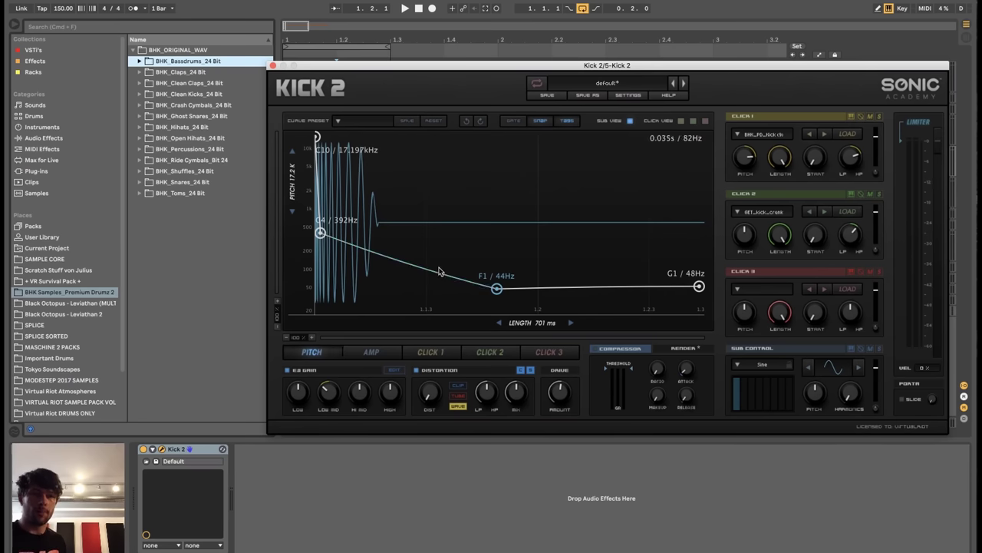
# - Bend the pitch drop, move the low point earlier to G#1 / 52Hz, and raise the top pitch
pyautogui.moveTo(449, 270)
pyautogui.mouseDown()
pyautogui.moveTo(439, 253)
pyautogui.moveTo(445, 271)
pyautogui.mouseUp()
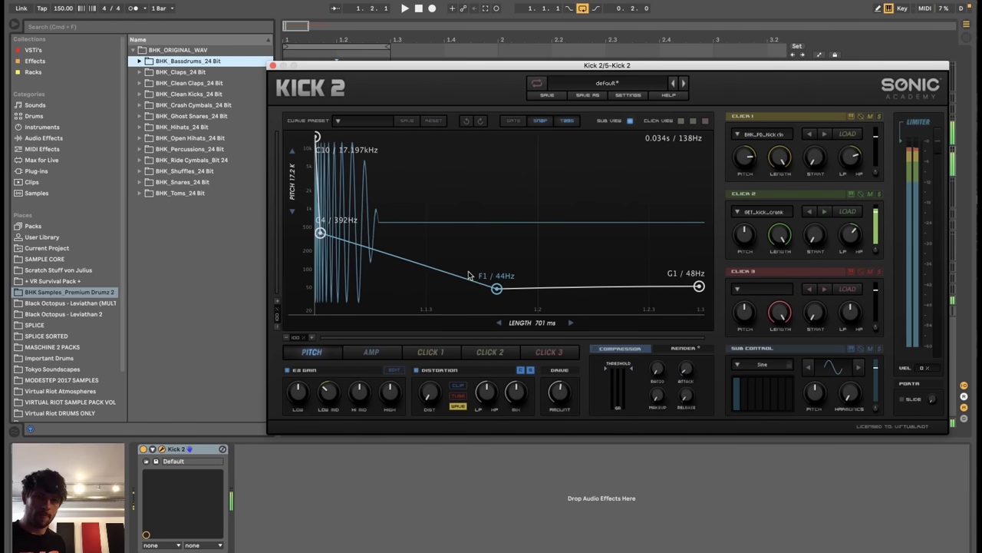
pyautogui.moveTo(497, 288); pyautogui.dragTo(449, 284)
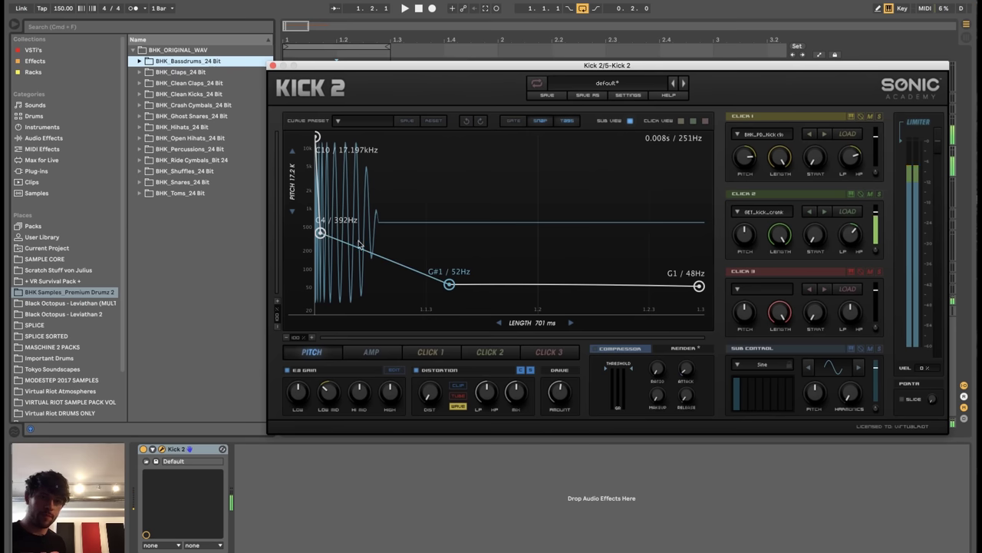
pyautogui.moveTo(327, 240)
pyautogui.mouseDown()
pyautogui.moveTo(328, 229)
pyautogui.moveTo(346, 235)
pyautogui.moveTo(333, 246)
pyautogui.moveTo(321, 225)
pyautogui.mouseUp()
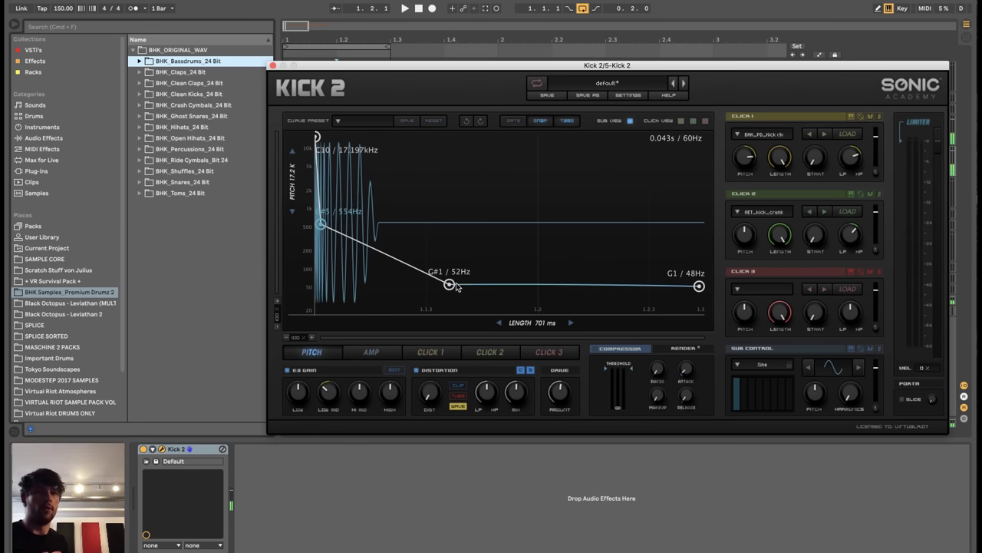